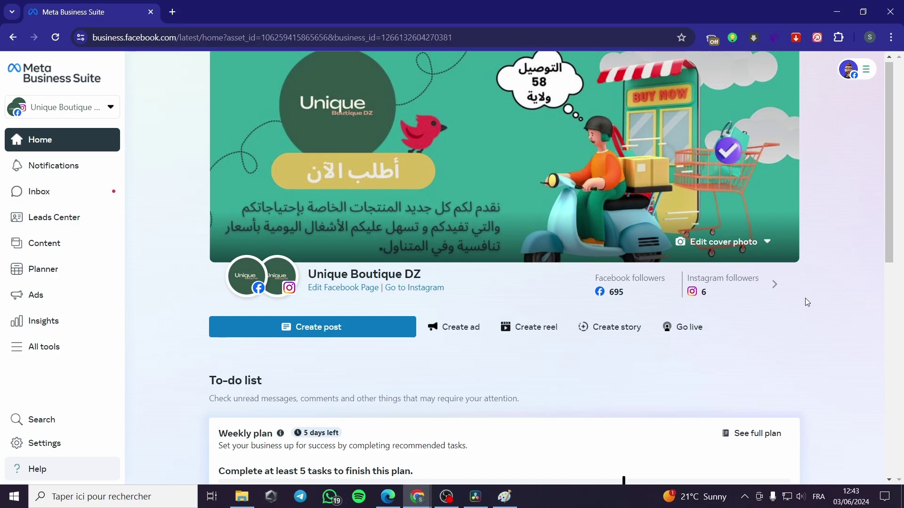
Step: Start creating a new reel for the Unique Boutique DZ page
mouse_move(248, 285)
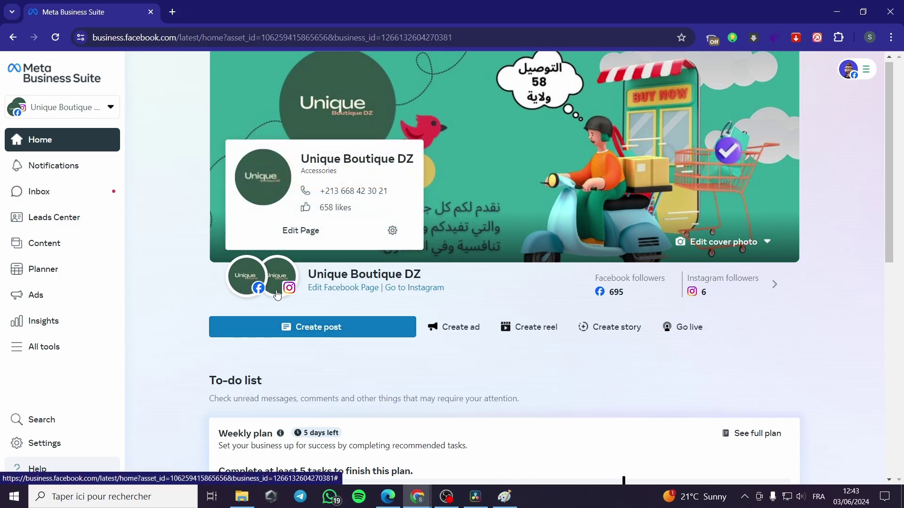
mouse_move(289, 287)
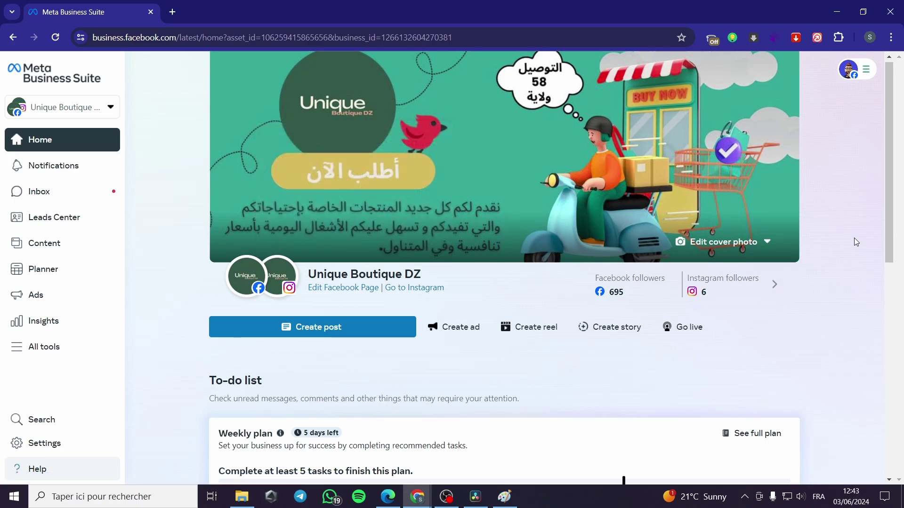
scroll(853, 238, down, 1)
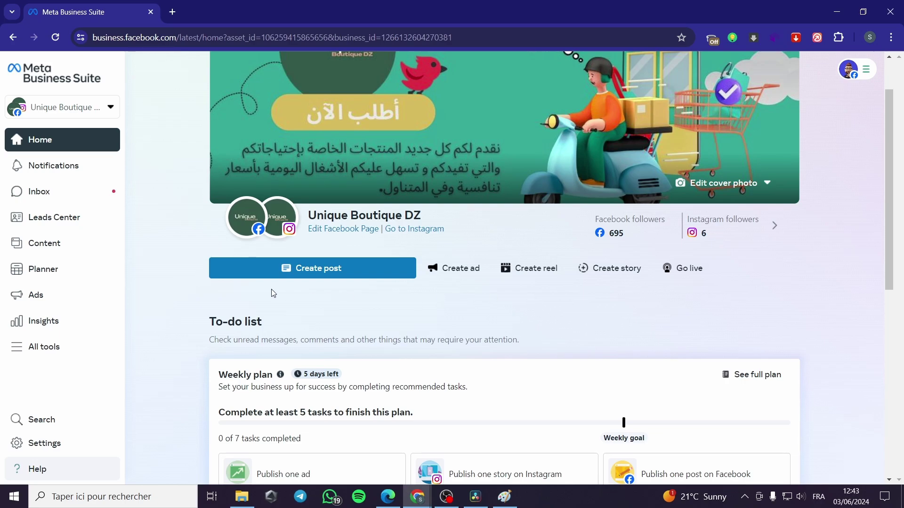
click(522, 275)
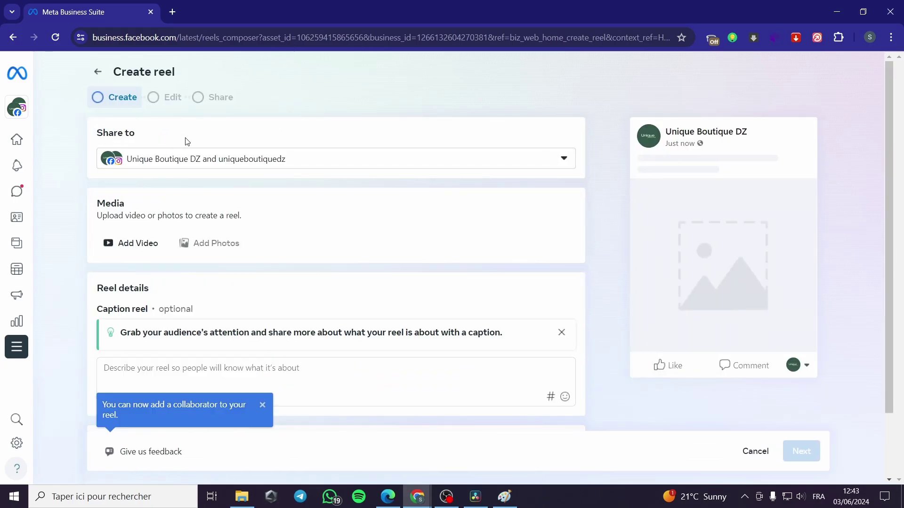
Step: Set the reel to be shared only to the Instagram account uniqueboutiquedz, excluding the Facebook page Unique Boutique DZ
click(472, 160)
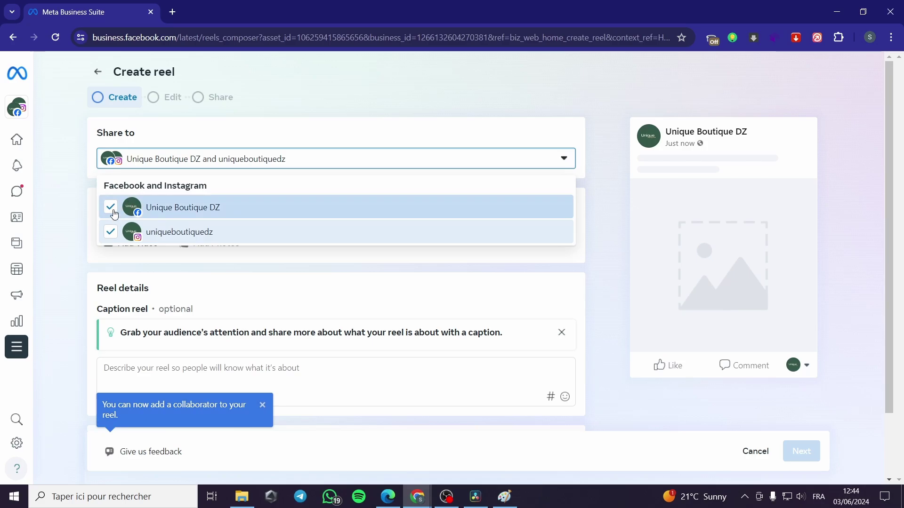
click(110, 230)
click(110, 230)
click(115, 209)
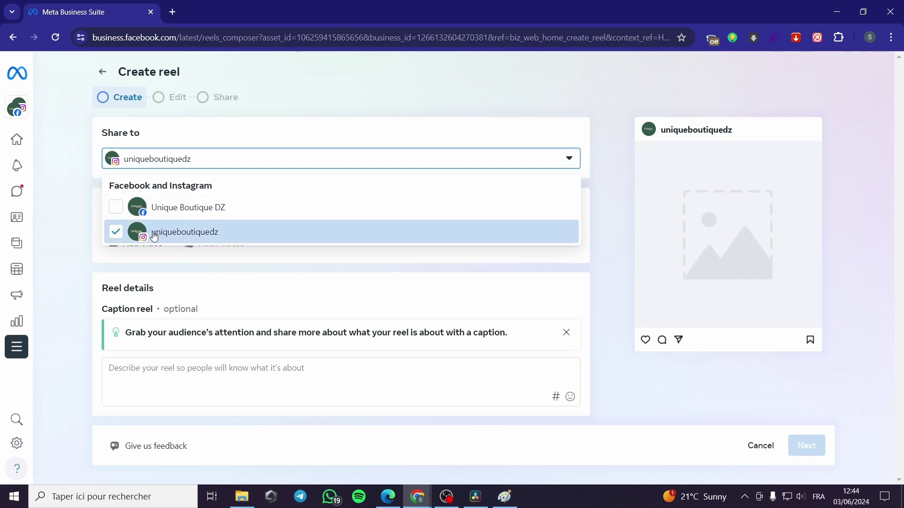
click(78, 228)
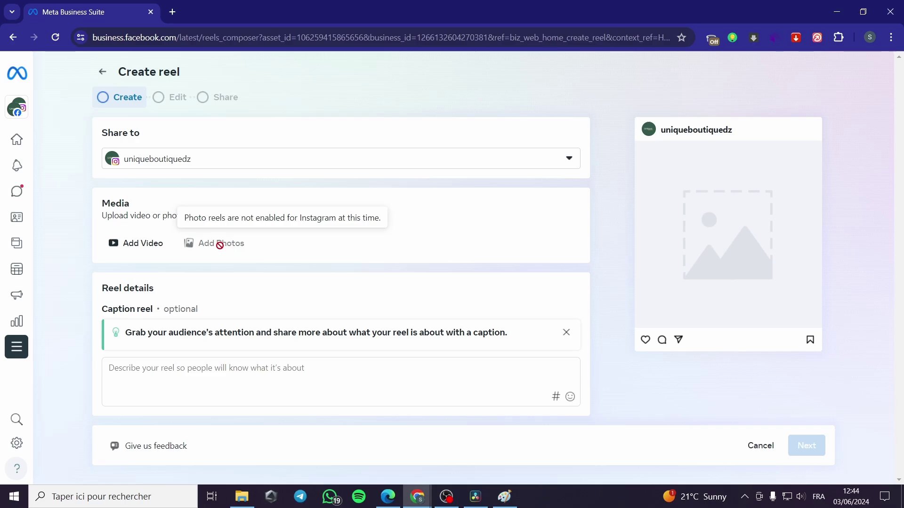
Step: Add the video "Black Vintage Father's Day Film Slideshow Presentation" from the Téléchargements folder to the reel
click(146, 250)
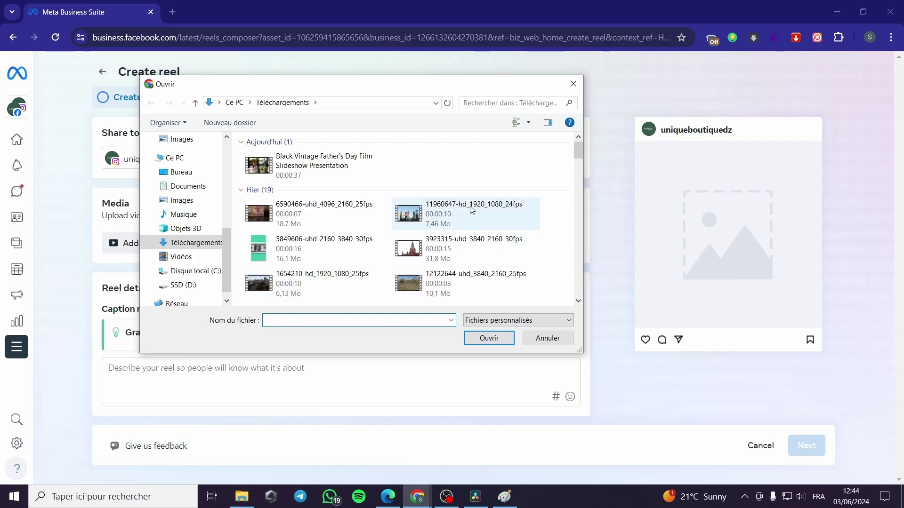
click(293, 168)
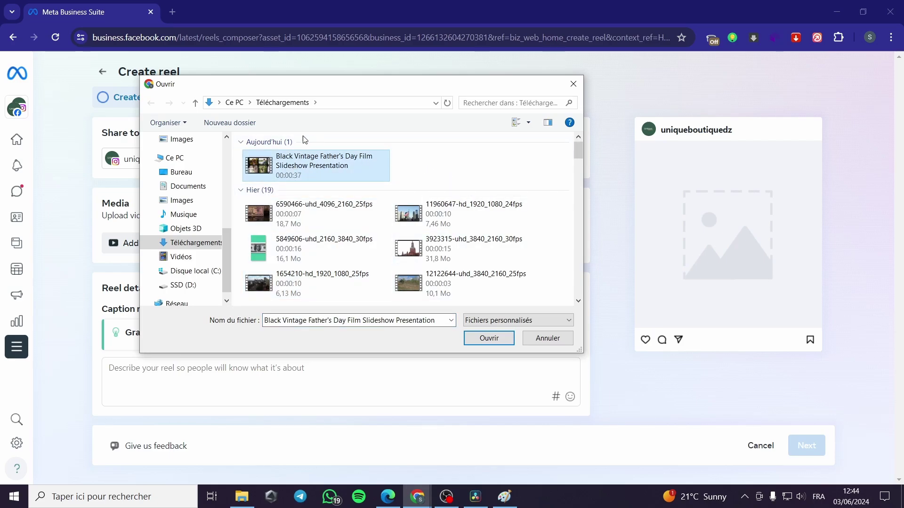
click(488, 339)
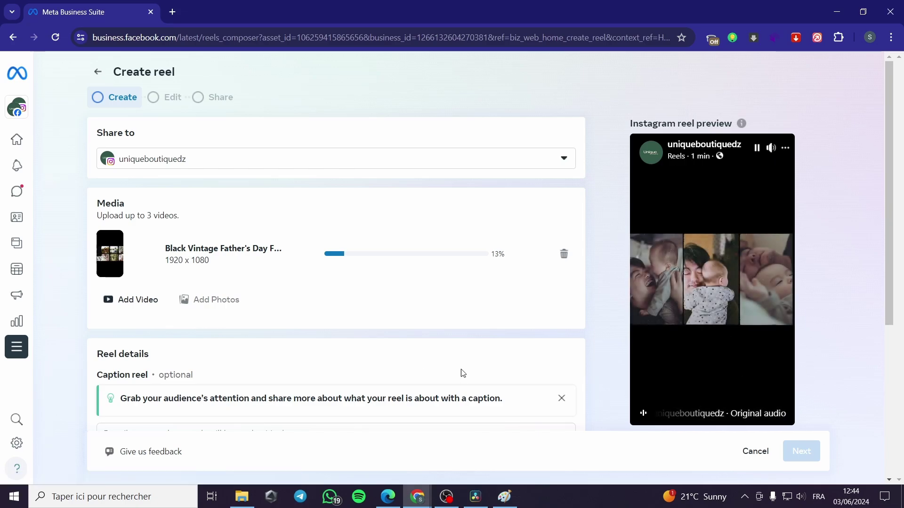
Step: Enter the reel caption "Souvenirs from all over the world for the fathers day."
scroll(383, 355, down, 3)
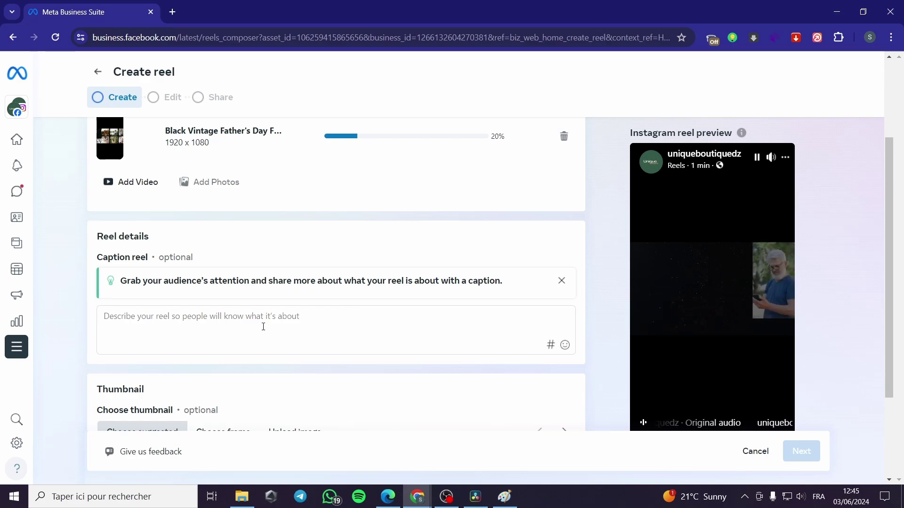
click(263, 327)
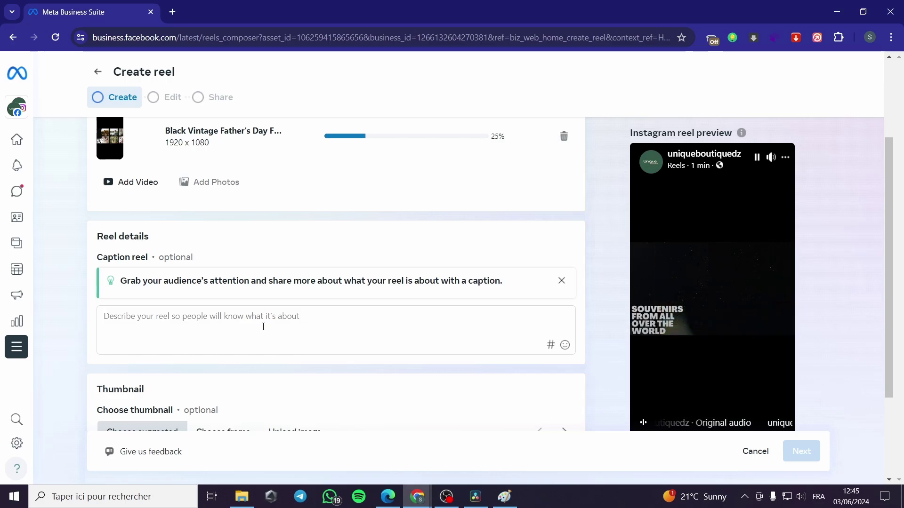
text(Sou)
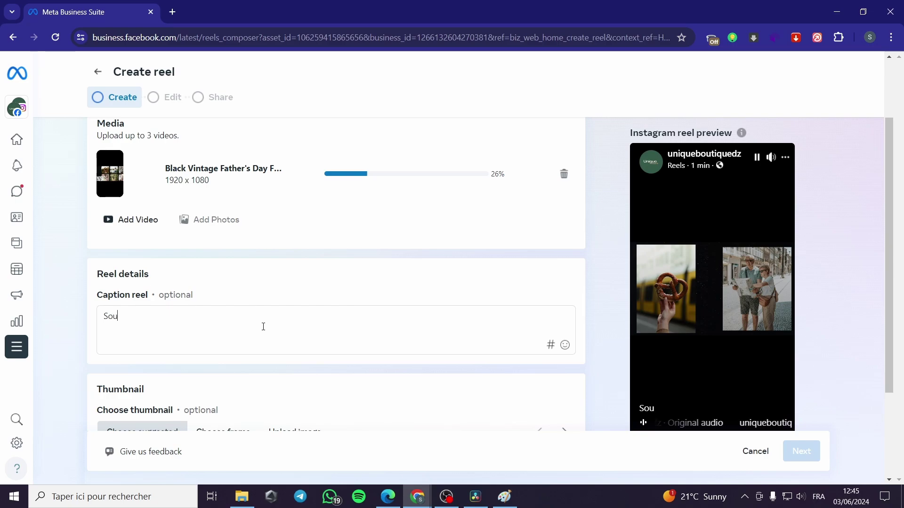
text(venirs)
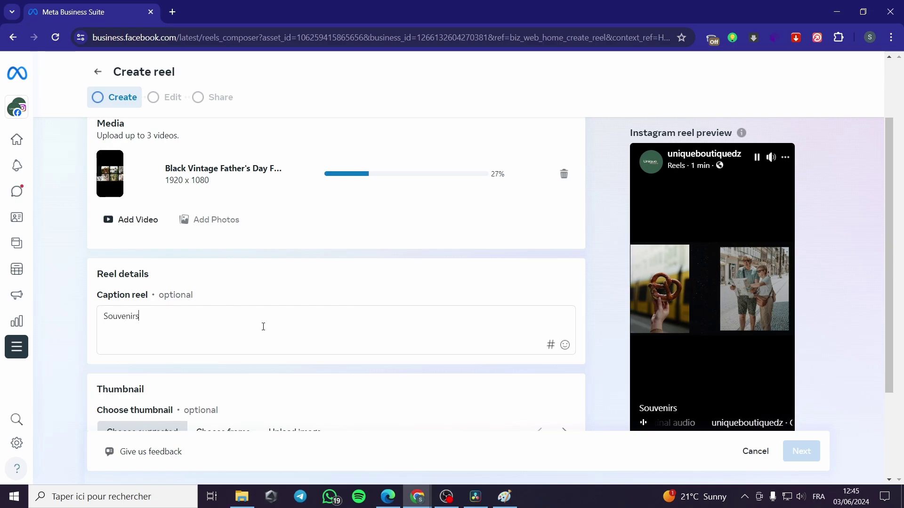
text( from )
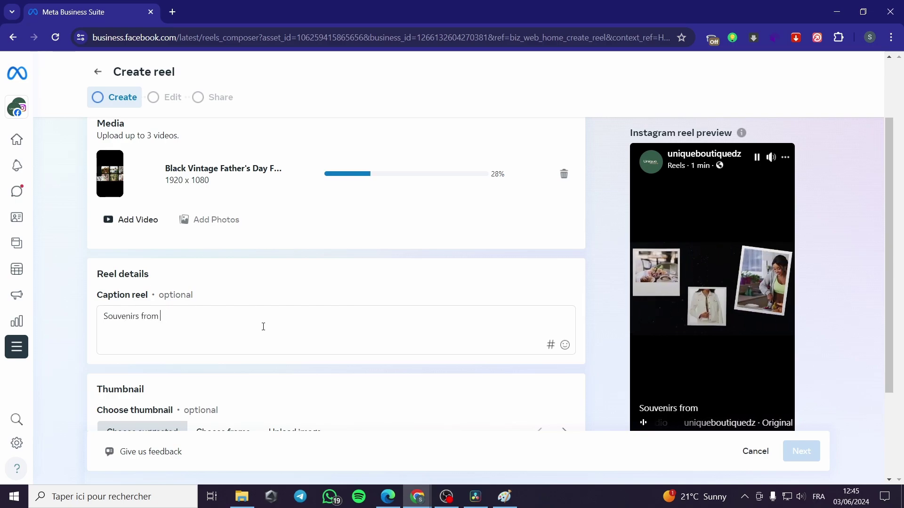
text(all ov)
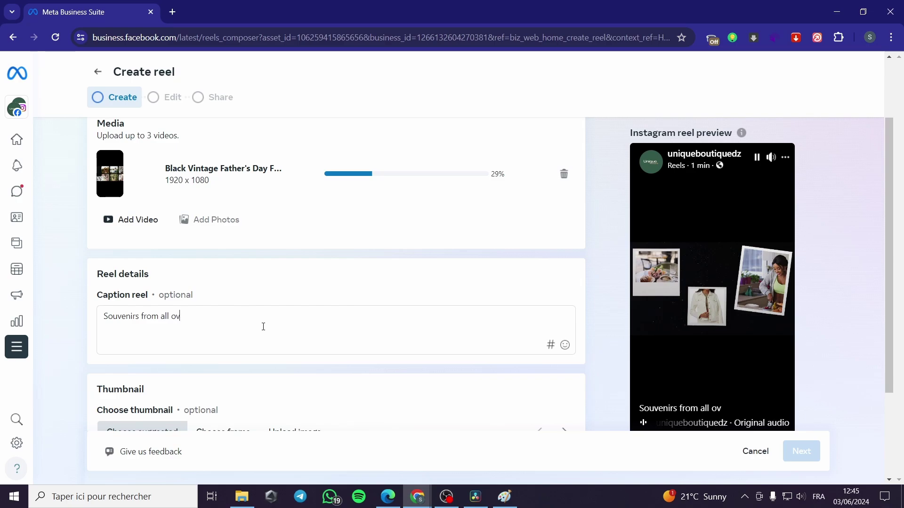
text(er the world)
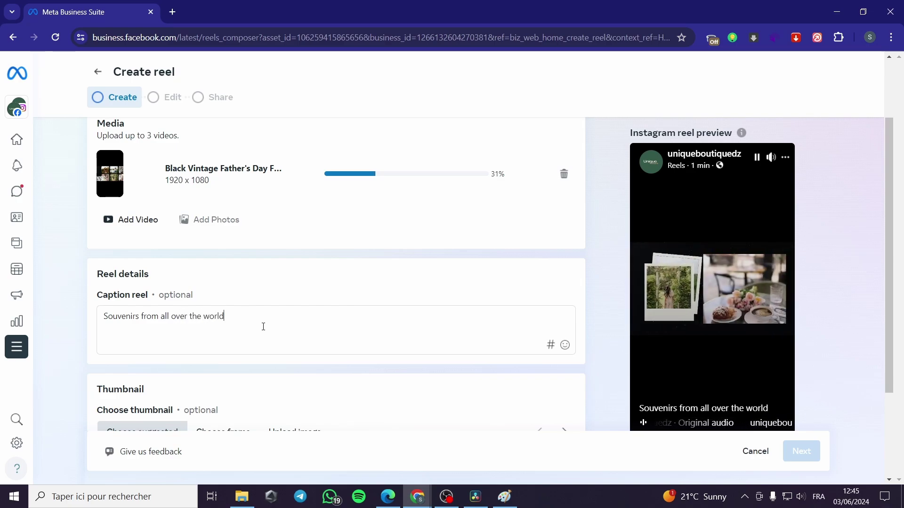
text( for the fat)
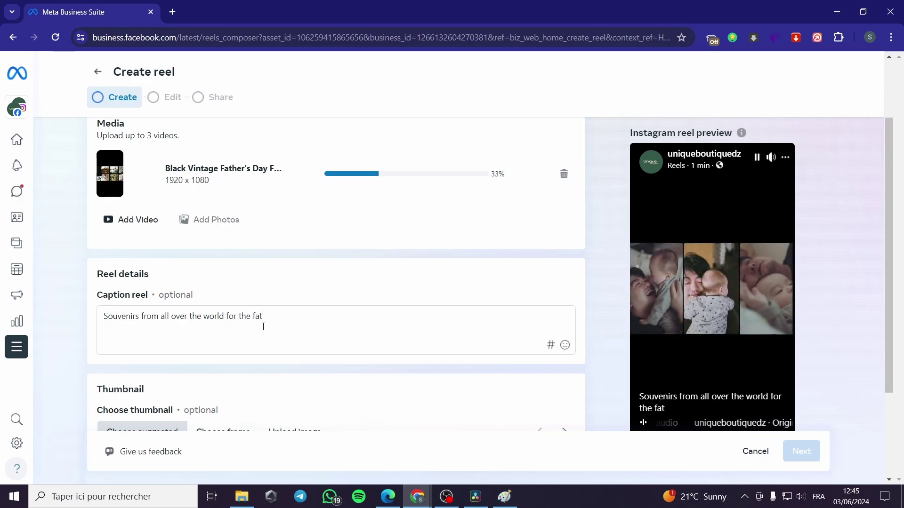
text(hers da)
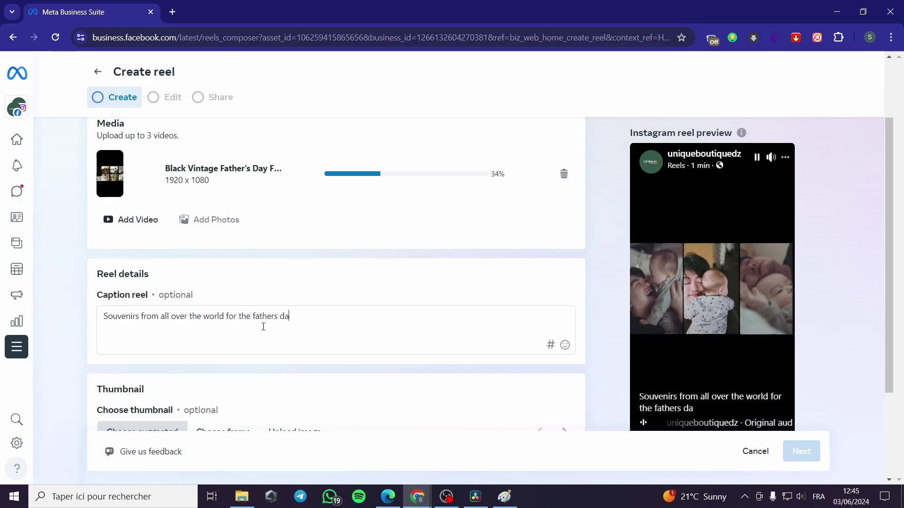
text(y.)
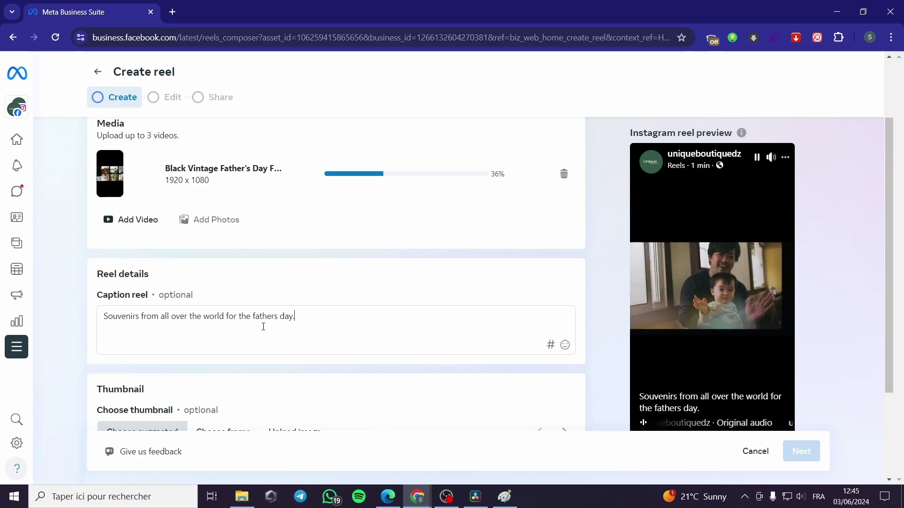
Step: Add a winking face emoji at the end of the reel caption
click(550, 345)
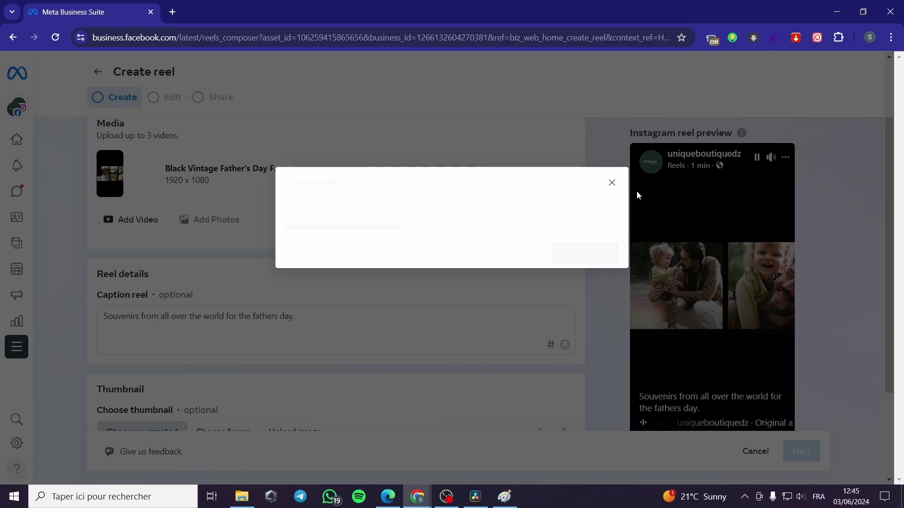
click(612, 183)
click(565, 346)
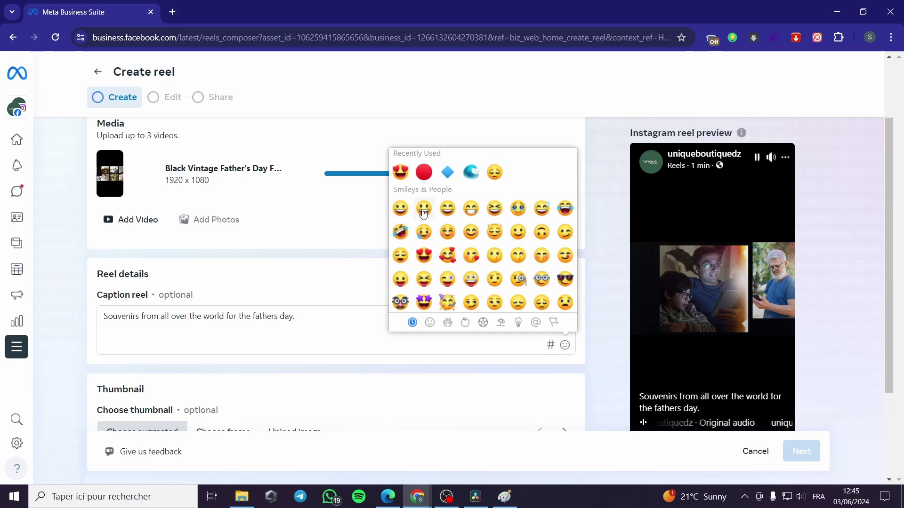
click(564, 232)
Step: Try to find a caption hashtag among the popular, recent and saved ones and by searching for "father"
click(550, 345)
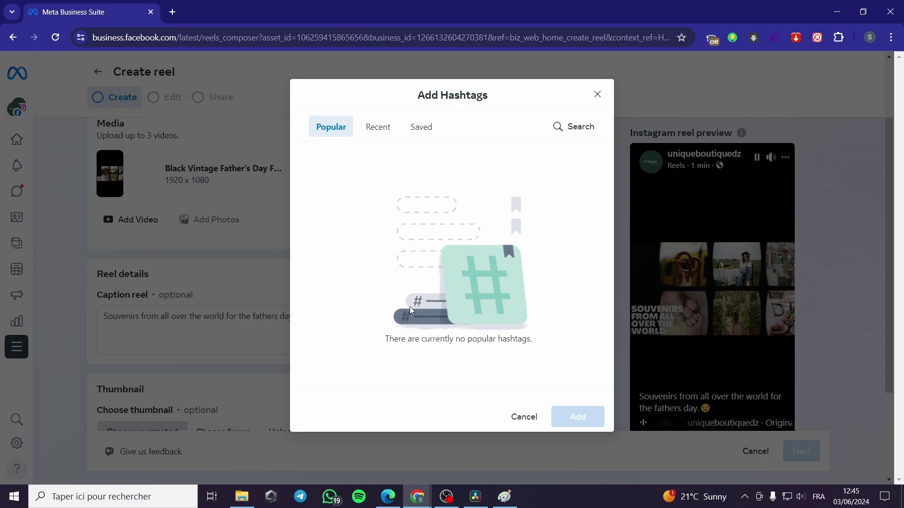
click(379, 134)
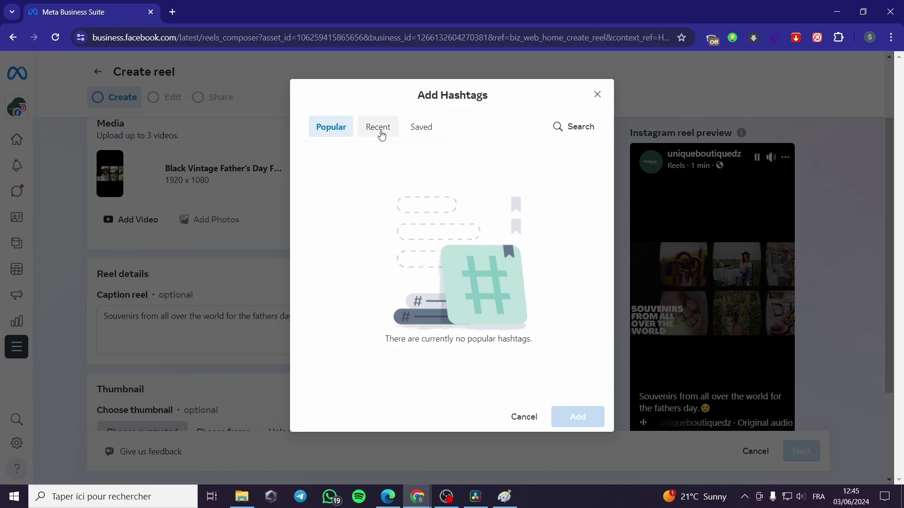
click(422, 135)
click(331, 127)
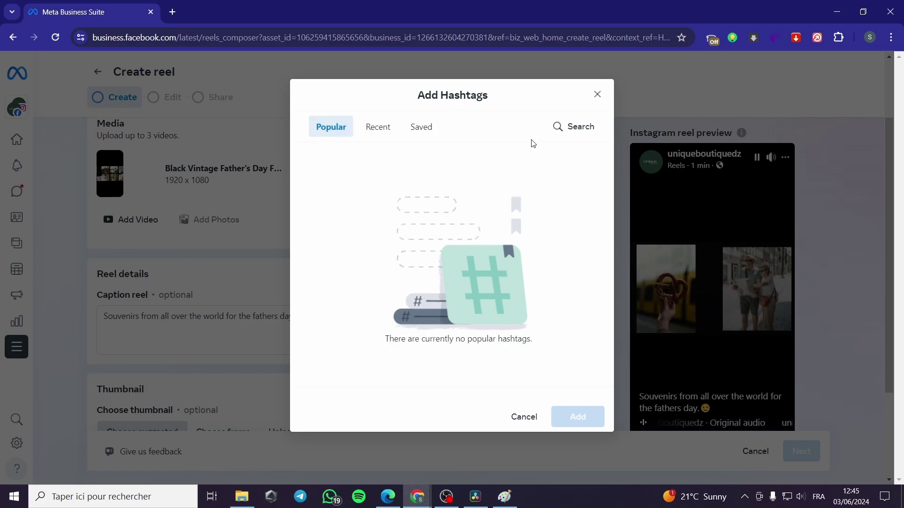
click(579, 126)
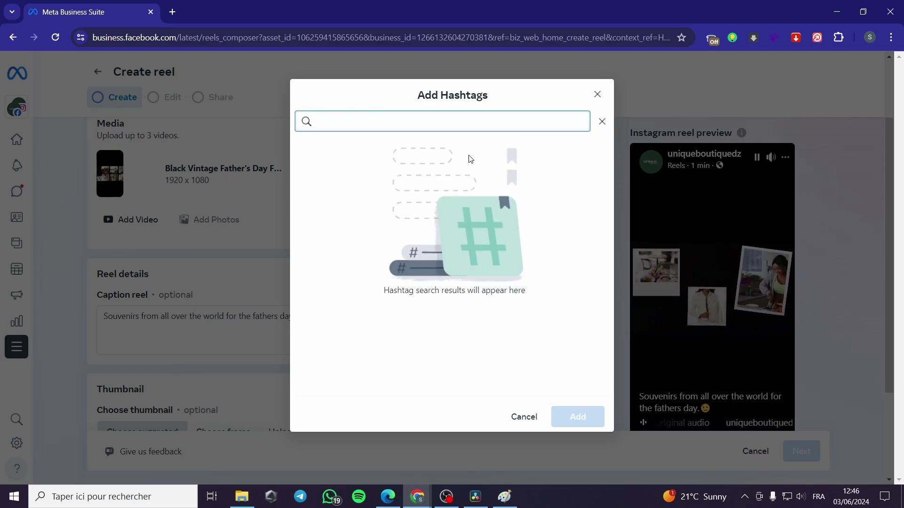
text(father)
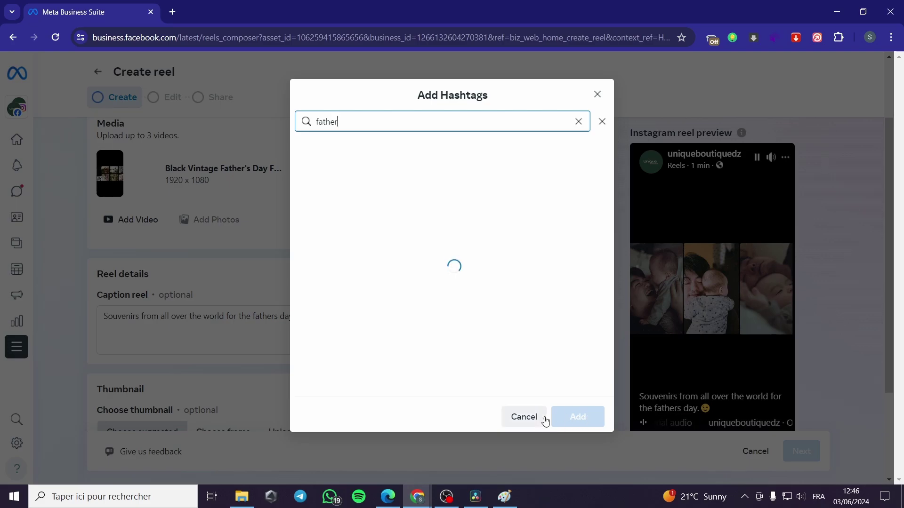
click(541, 418)
Step: Choose the third suggested frame, showing the photo collage, as the reel's thumbnail
scroll(414, 367, down, 3)
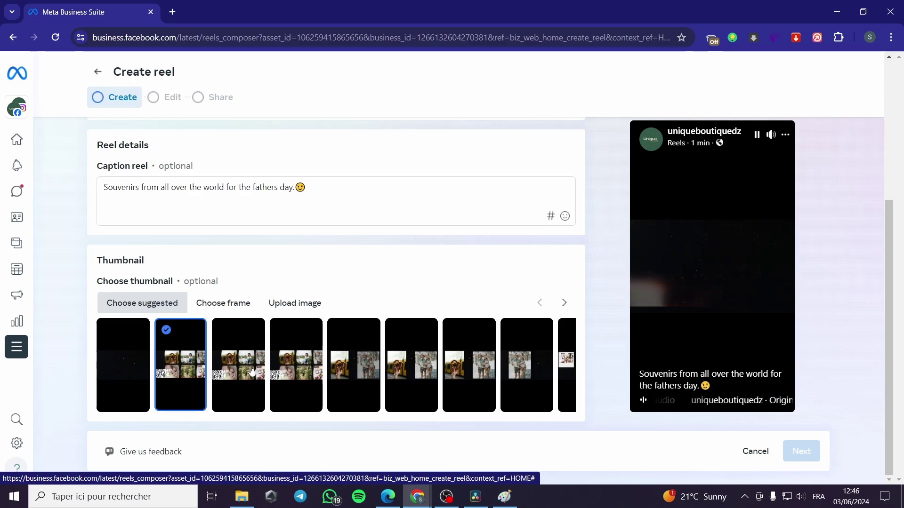
click(295, 365)
click(238, 372)
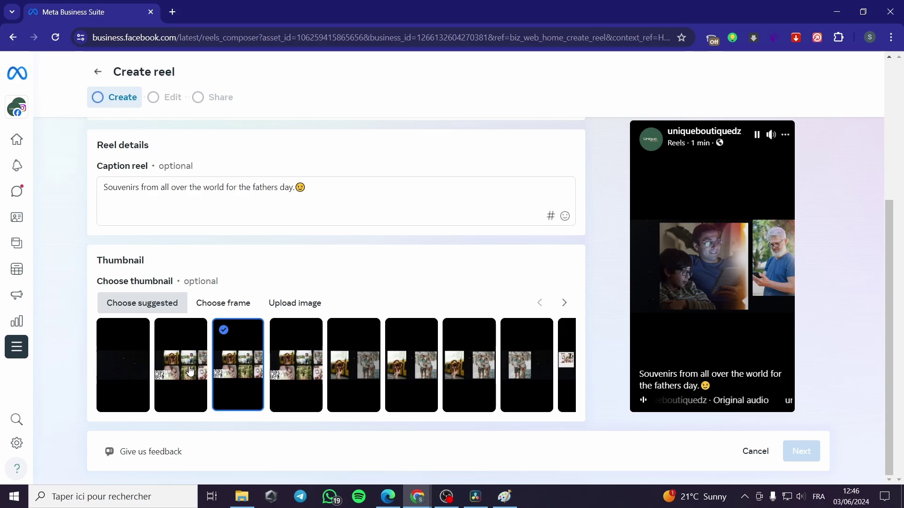
click(190, 371)
click(238, 367)
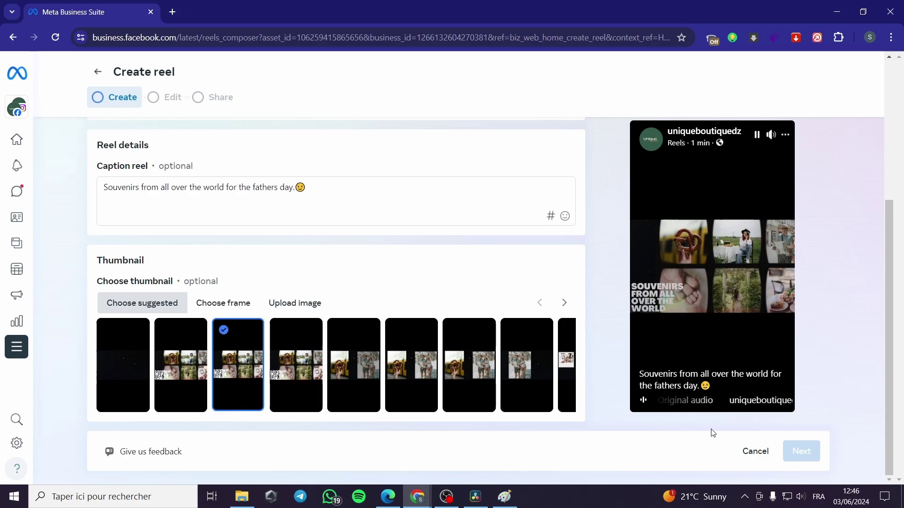
Step: Continue to the reel's Edit stage and pause the video playback
scroll(404, 323, up, 4)
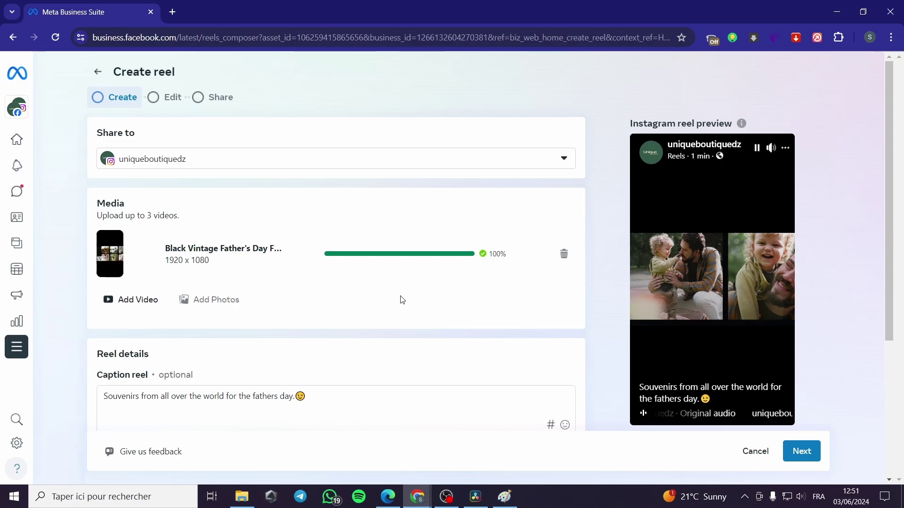
click(803, 455)
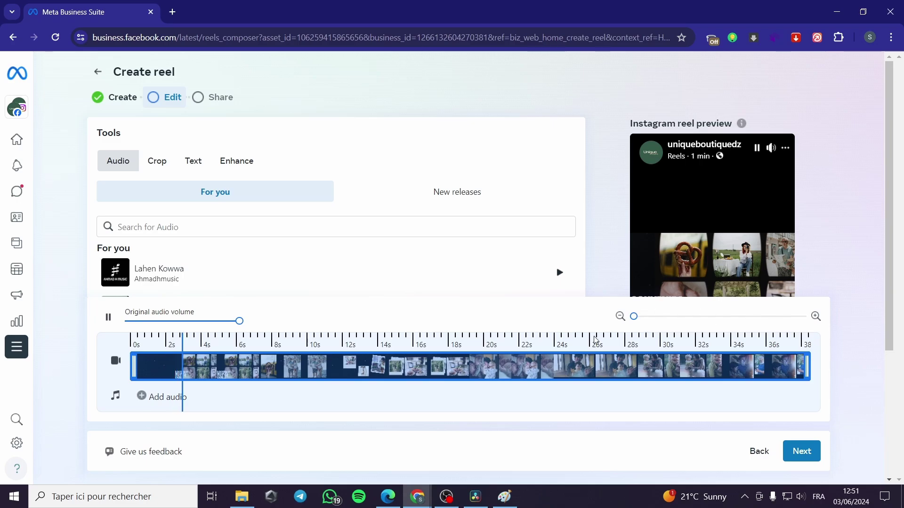
click(107, 319)
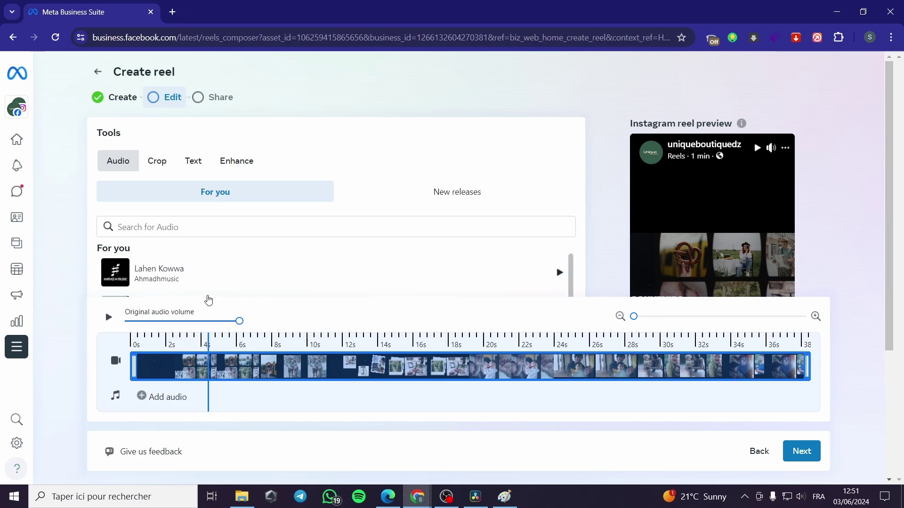
scroll(153, 201, down, 1)
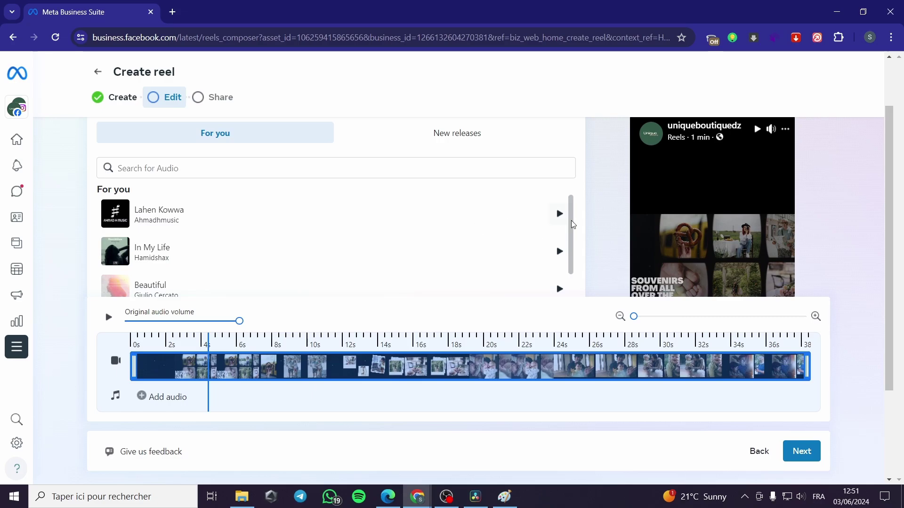
scroll(844, 264, up, 2)
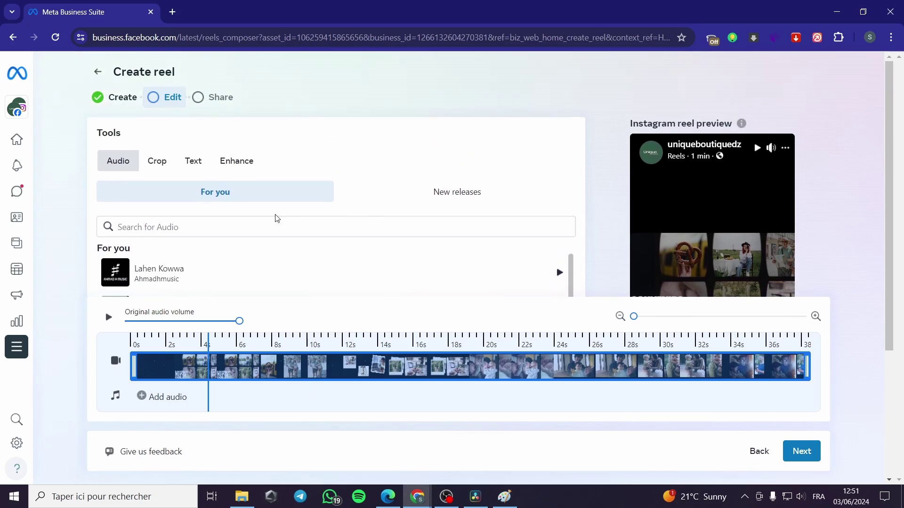
Step: Examine the cropping, text, audio enhancement and suggested audio options available for editing the reel
click(157, 164)
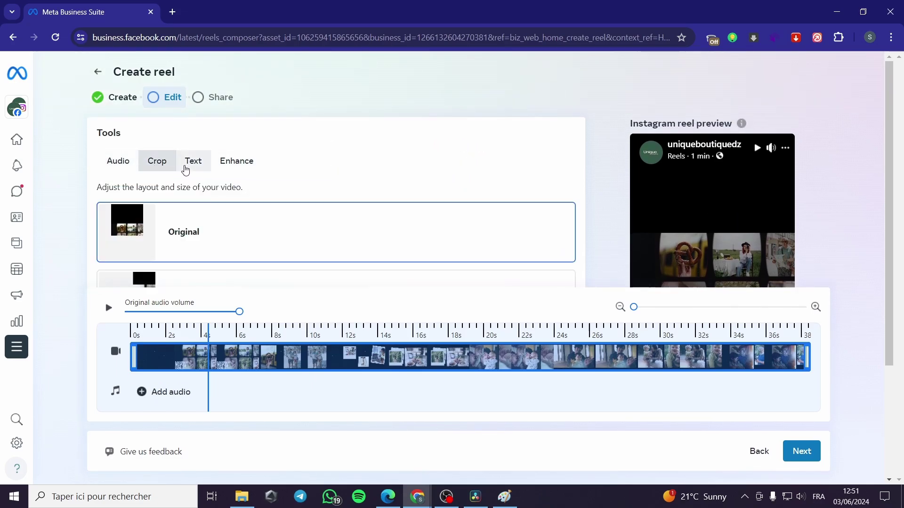
scroll(197, 228, down, 2)
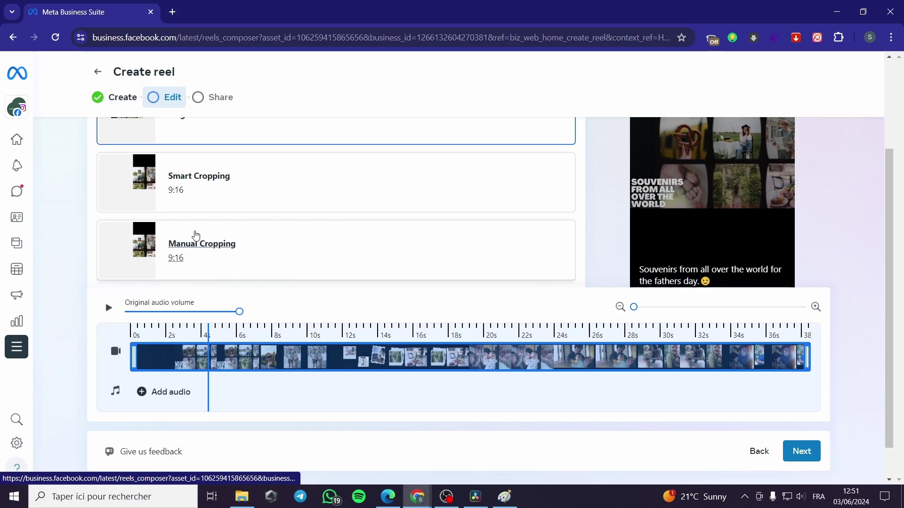
scroll(209, 236, down, 1)
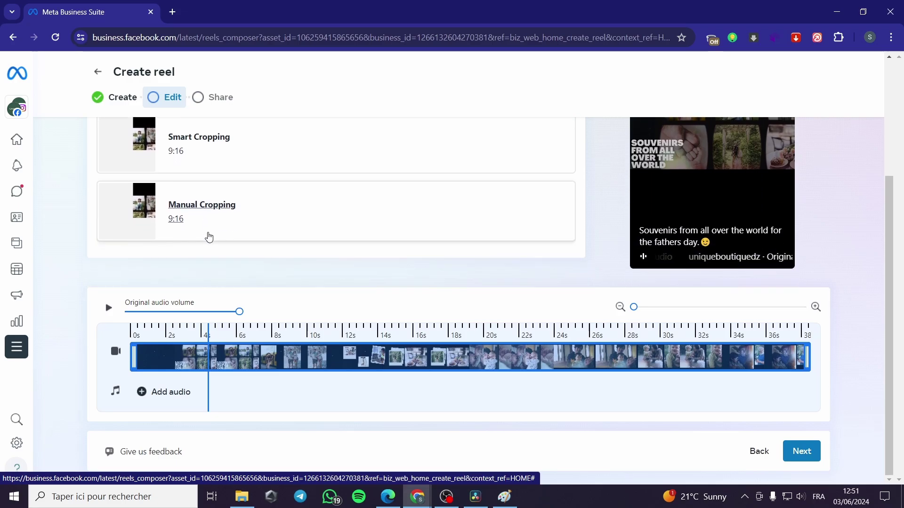
scroll(209, 236, up, 4)
click(192, 161)
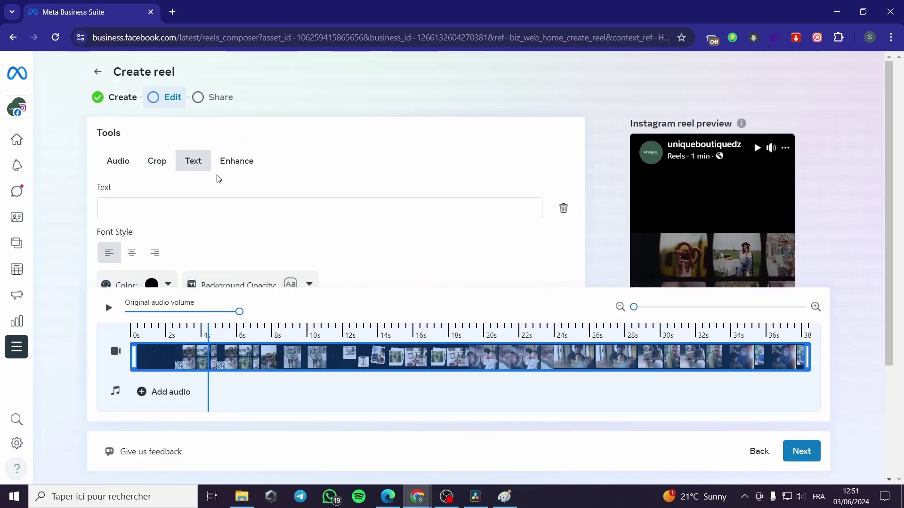
scroll(212, 183, down, 2)
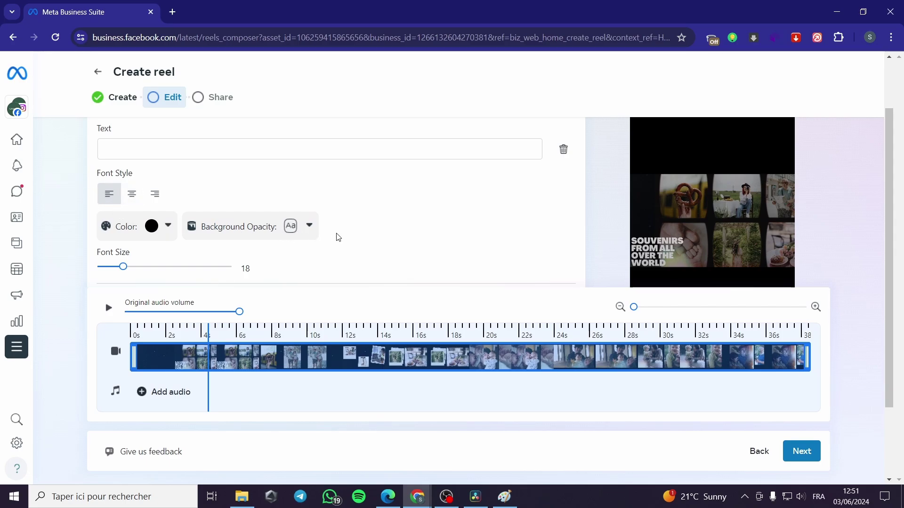
scroll(320, 231, down, 2)
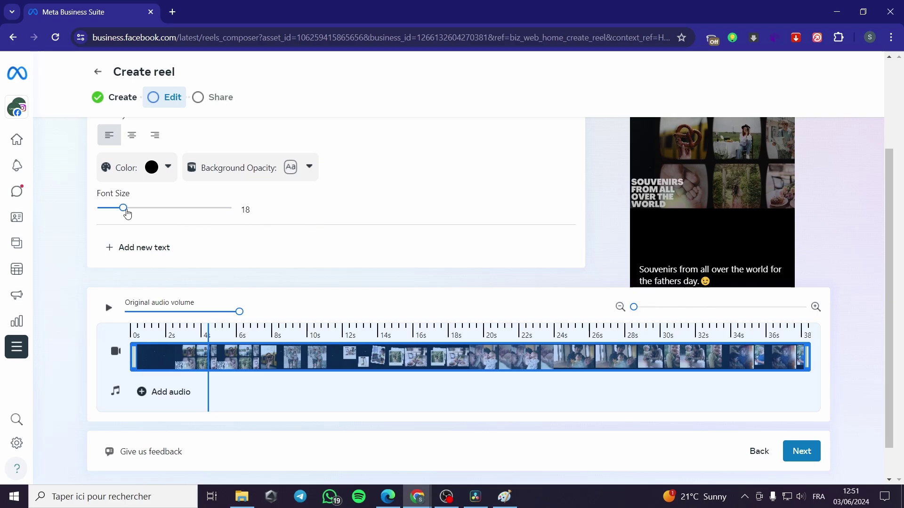
scroll(141, 217, up, 4)
click(241, 161)
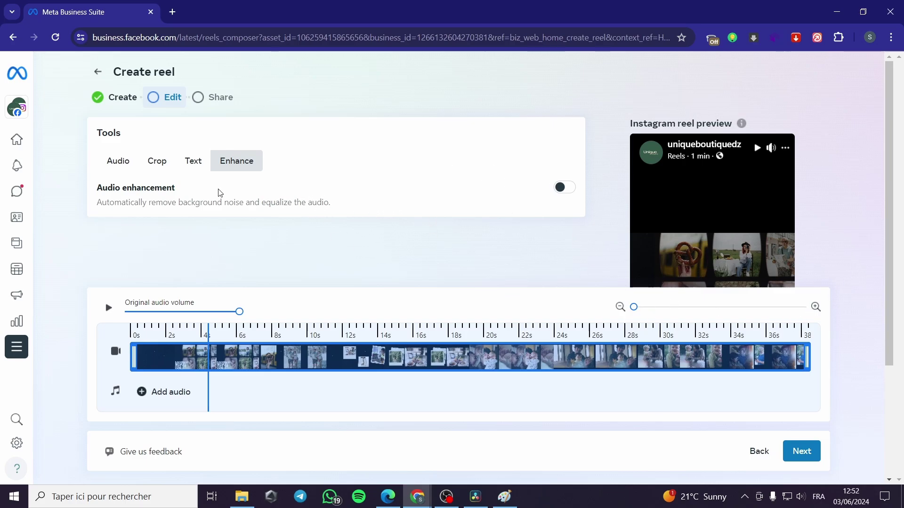
click(118, 162)
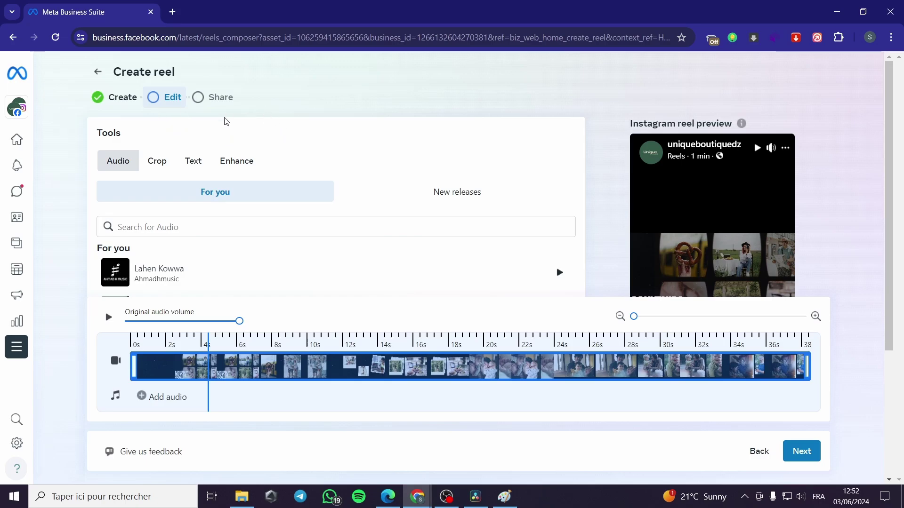
scroll(439, 300, down, 8)
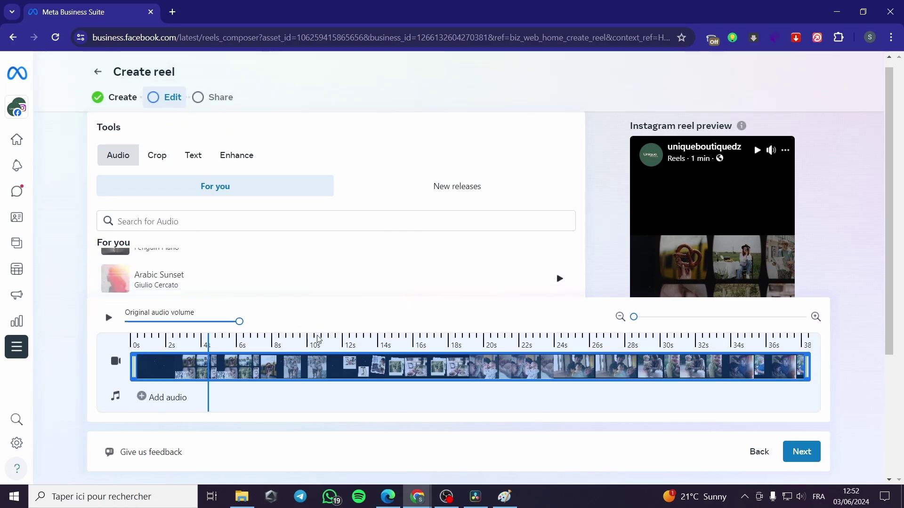
scroll(341, 267, down, 3)
scroll(284, 267, up, 6)
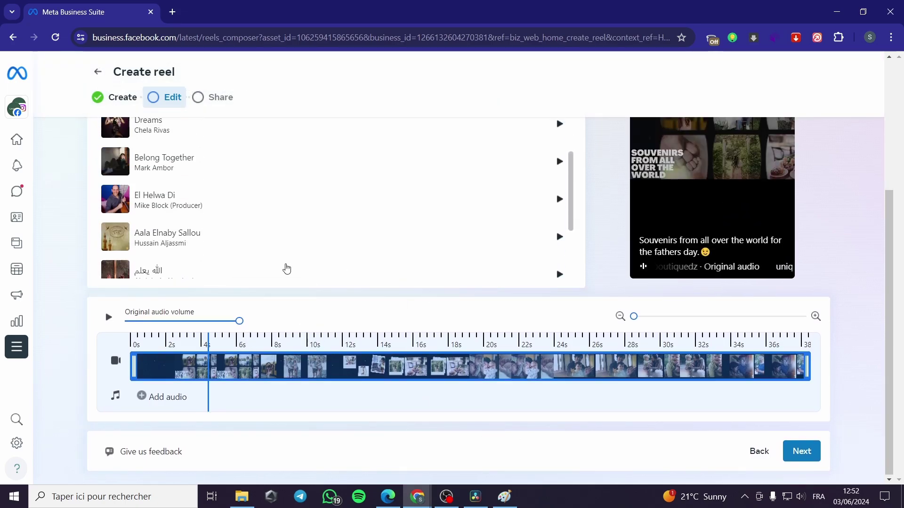
Step: Continue to the Share stage and set the reel to be scheduled for Jun 5, 2024 at 10:30 PM
click(813, 459)
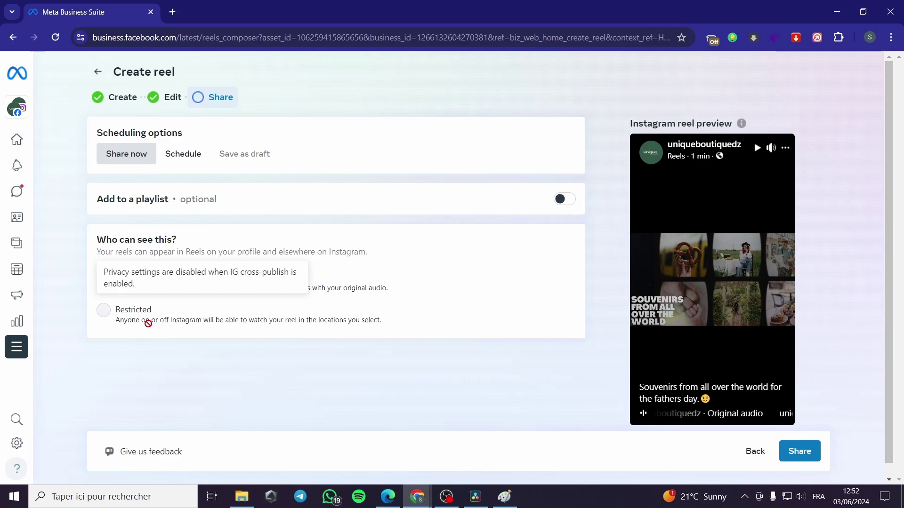
click(182, 157)
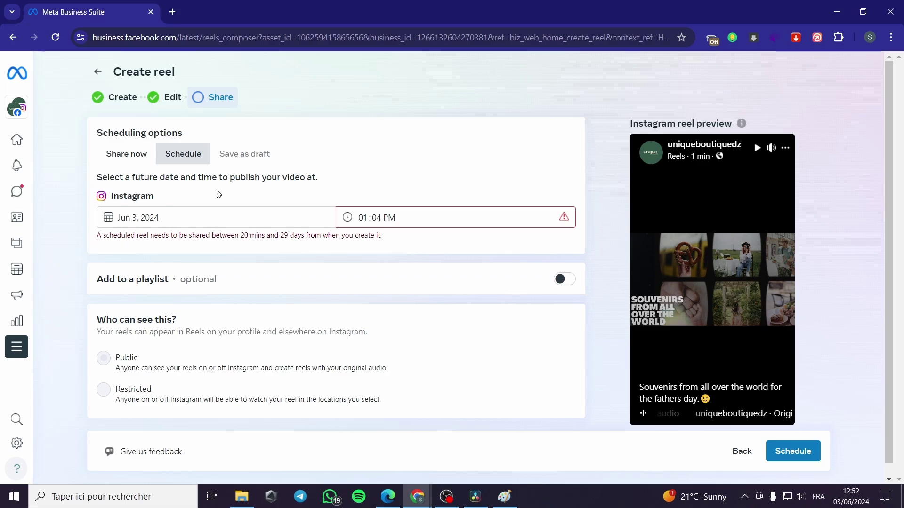
click(155, 220)
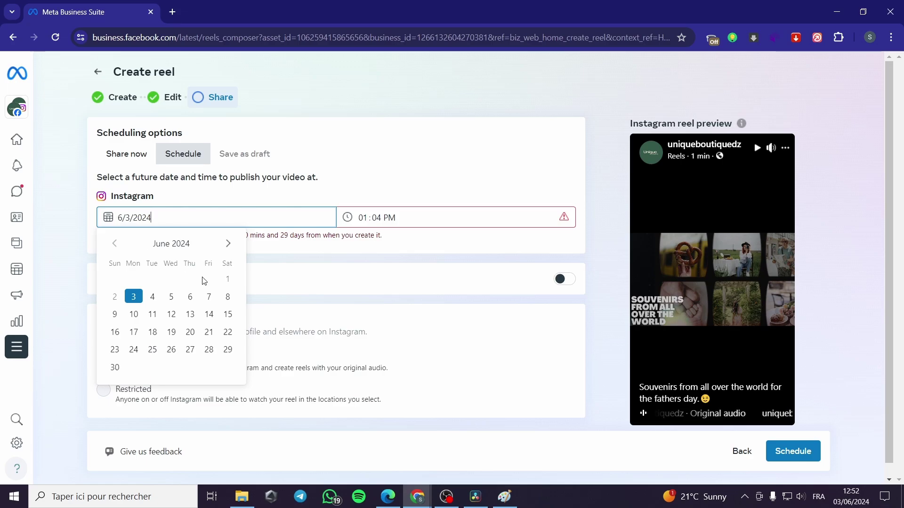
click(172, 297)
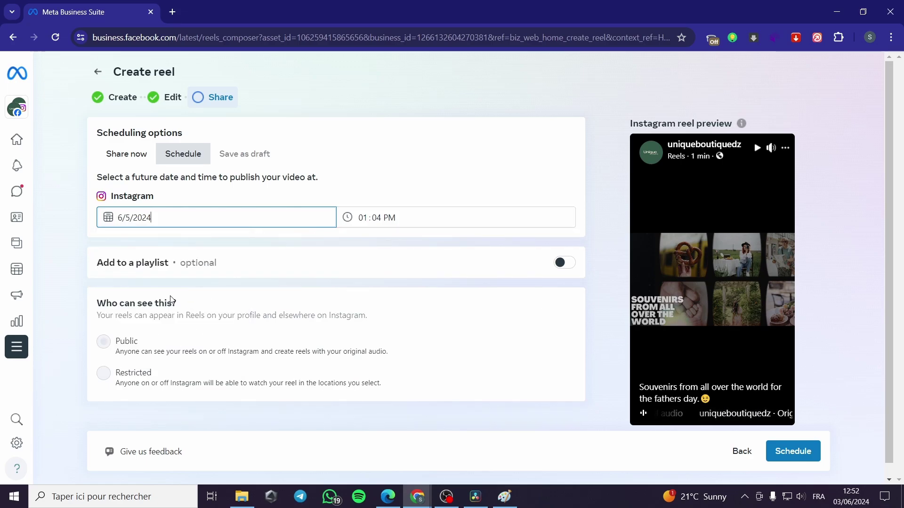
click(365, 218)
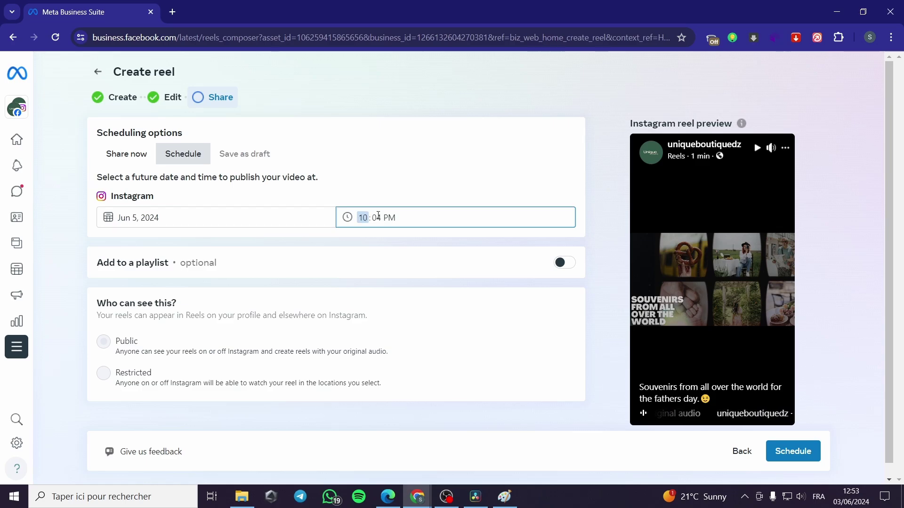
click(380, 217)
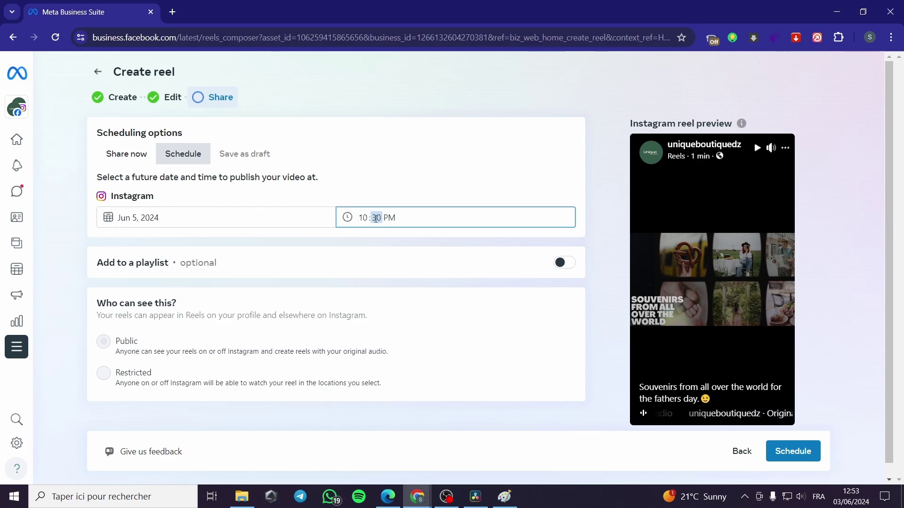
click(426, 194)
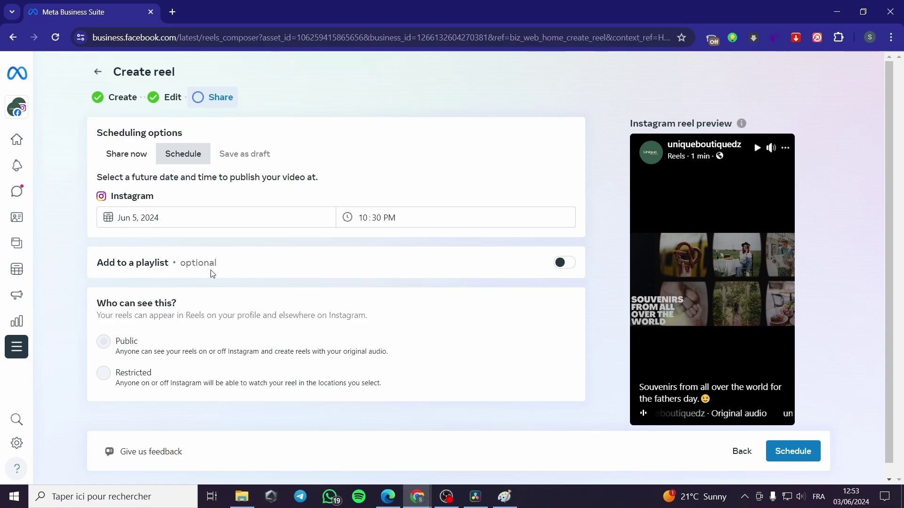
Step: Enable adding the reel to a playlist and create a new playlist named "scheduled playlist"
click(560, 264)
click(147, 286)
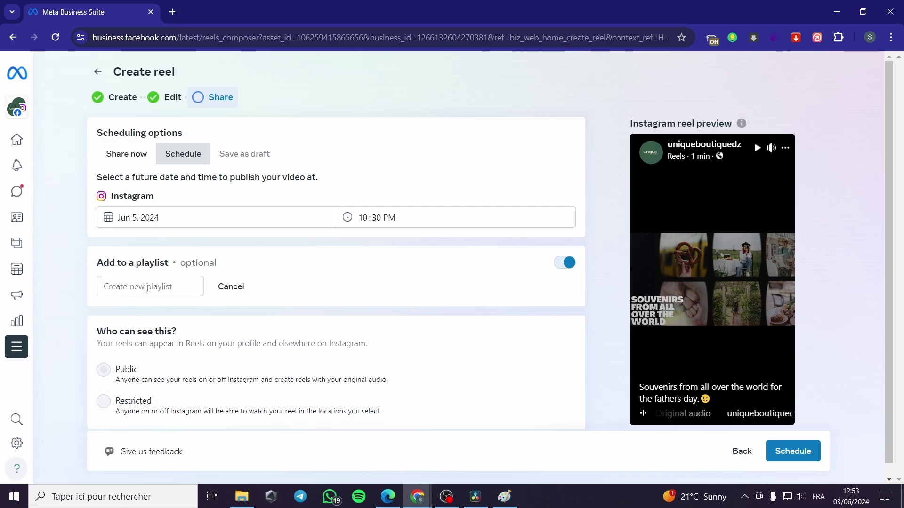
click(160, 287)
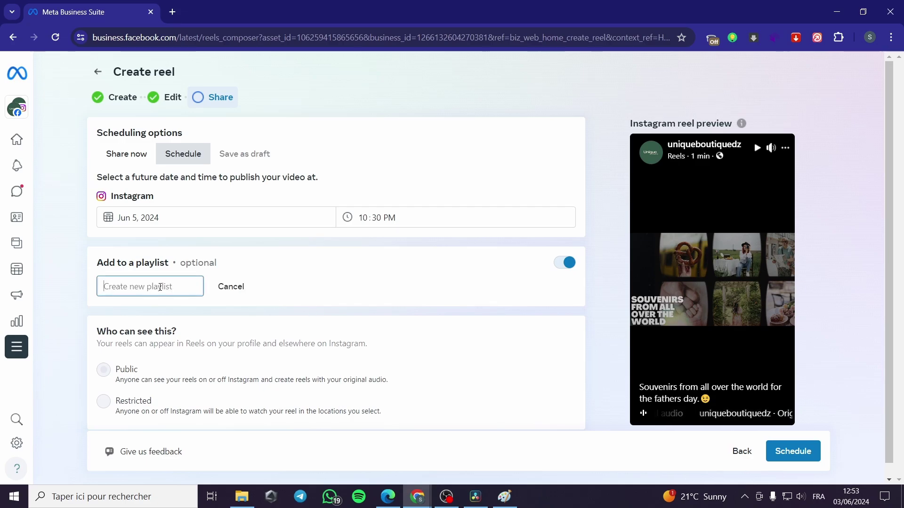
text(sch)
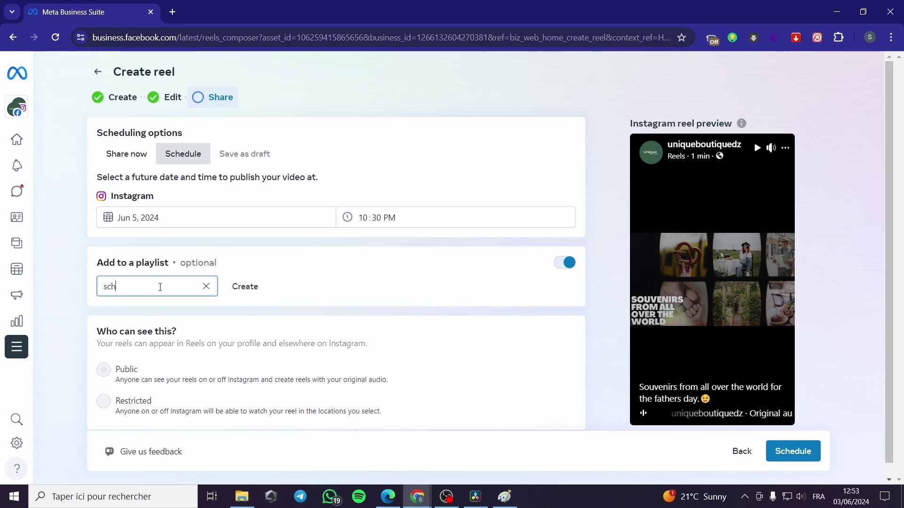
text(eduled playlist)
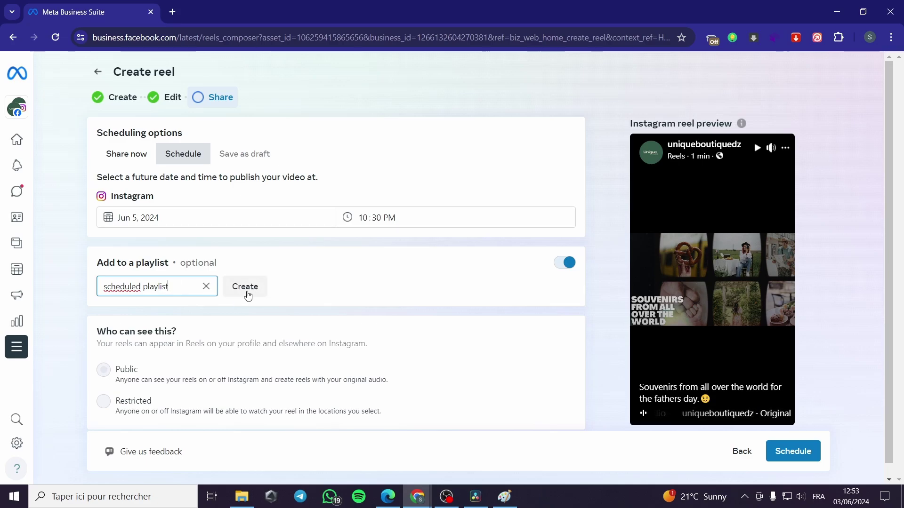
click(248, 295)
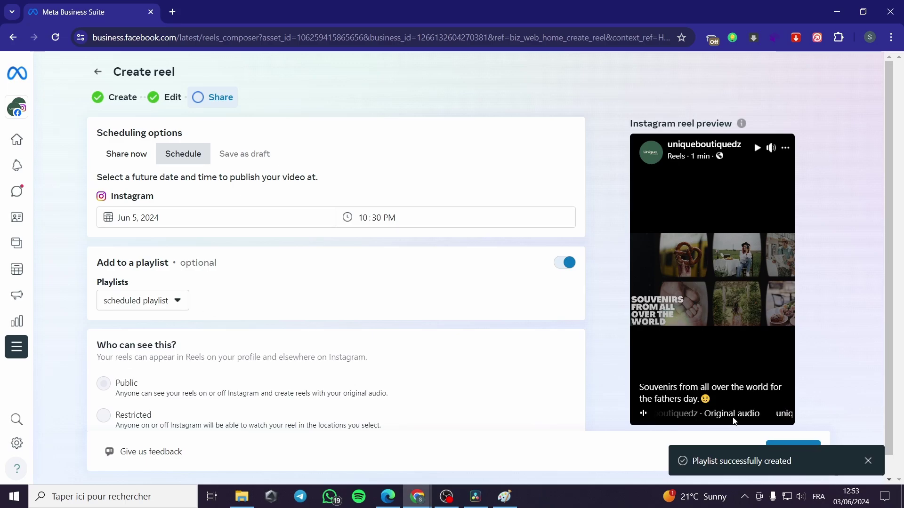
Step: Check the Share now alternative, return to the Schedule option and submit the reel for scheduled publishing
scroll(449, 370, down, 1)
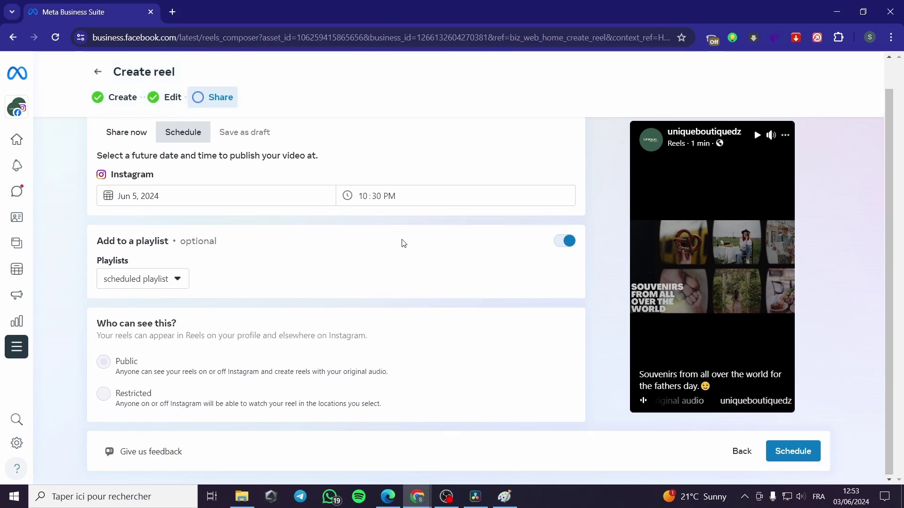
scroll(240, 165, up, 1)
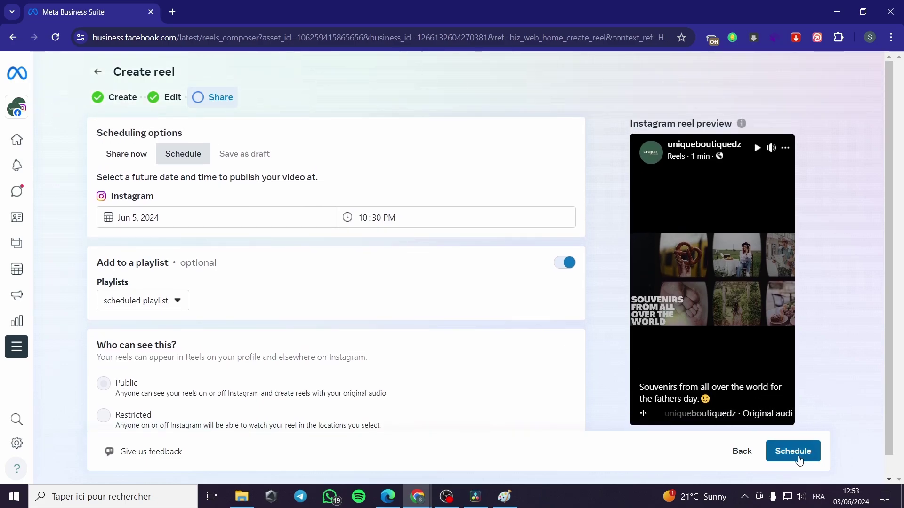
click(137, 155)
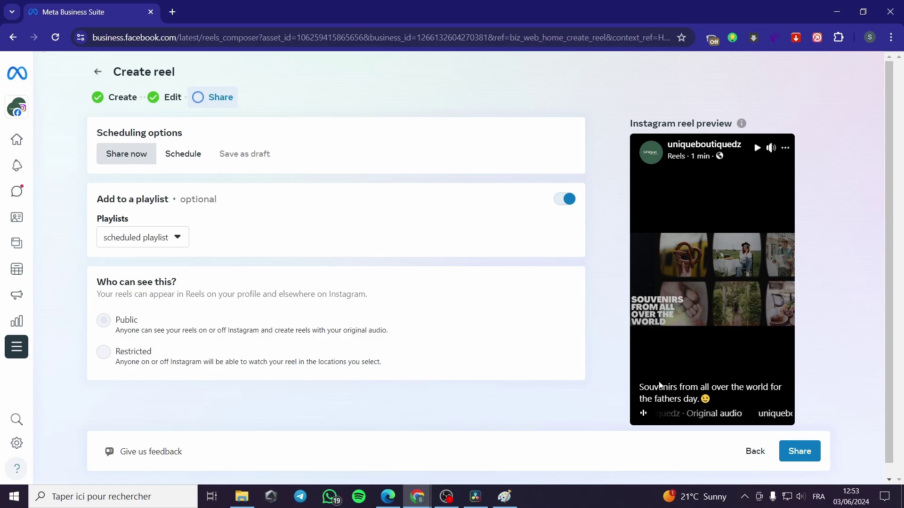
click(183, 154)
click(794, 453)
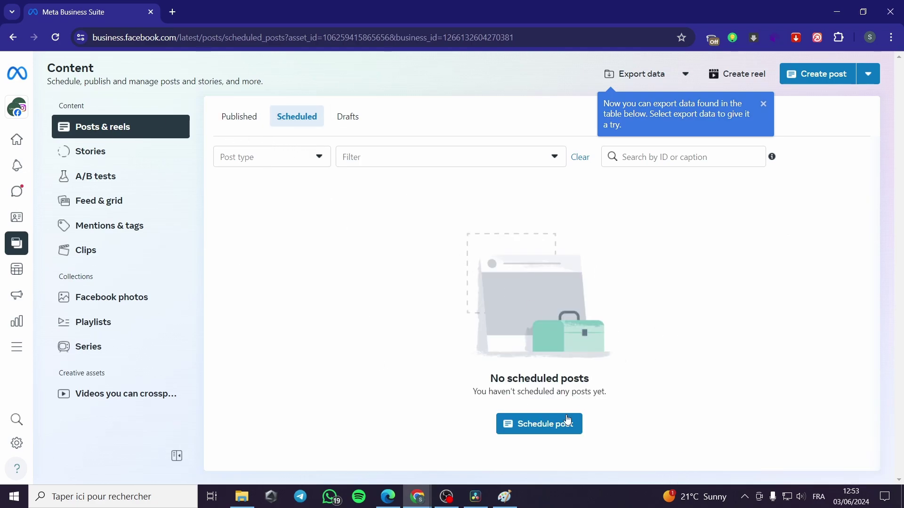
Step: Reload the list of scheduled posts and view the actions available for the scheduled Father's Day reel
click(763, 105)
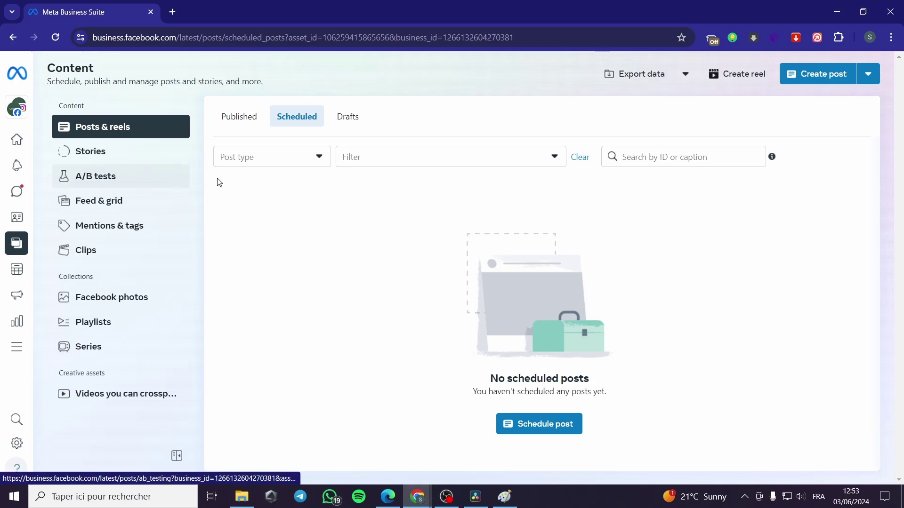
click(55, 39)
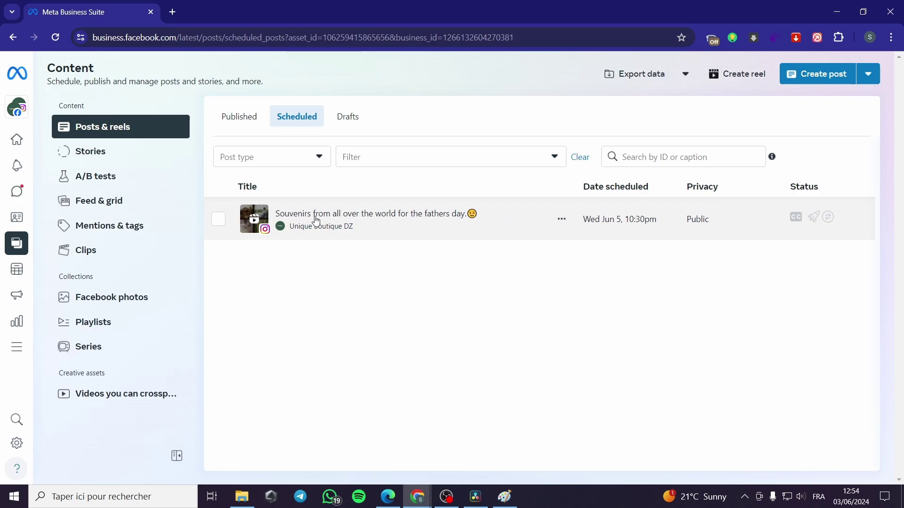
click(560, 225)
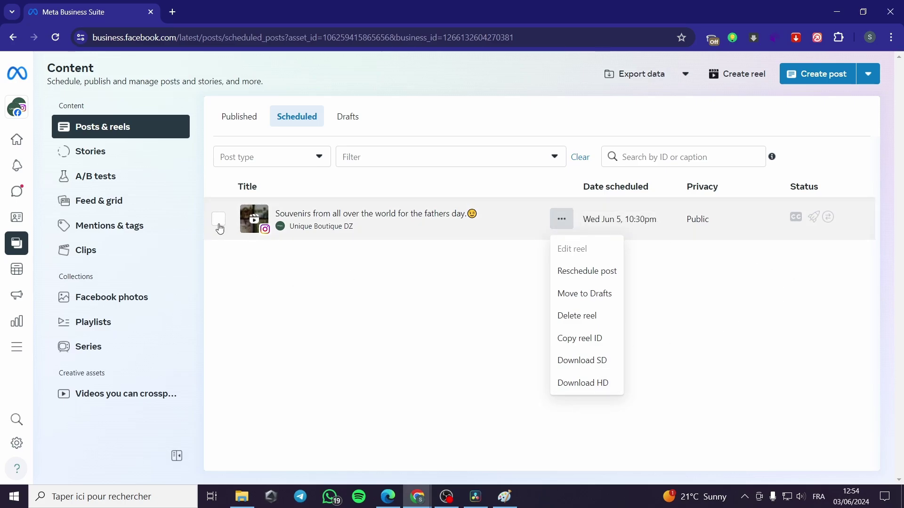
click(288, 302)
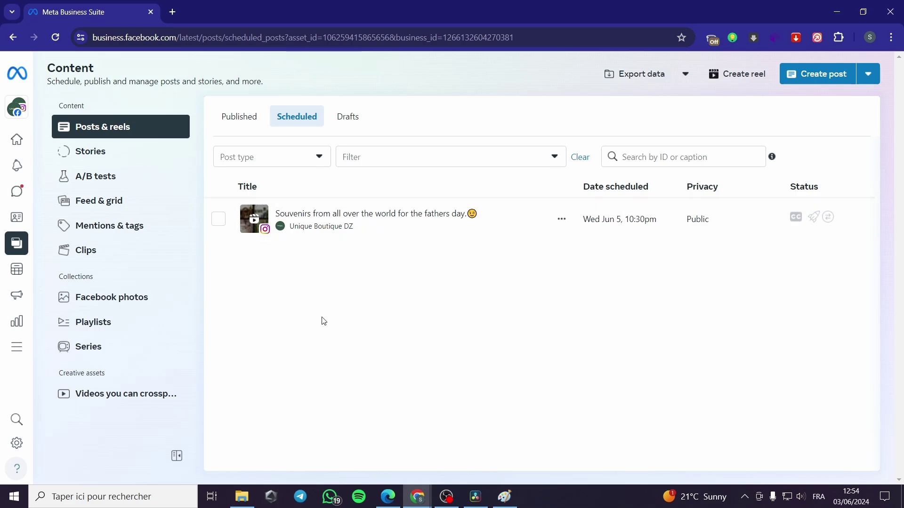
Step: Open the scheduled reel's post details, review its Instagram preview and close the details
click(219, 225)
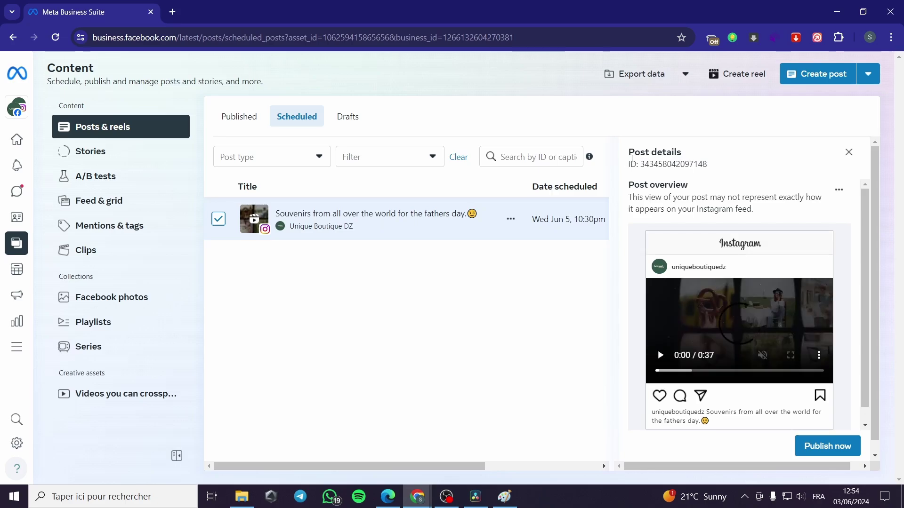
scroll(737, 255, down, 1)
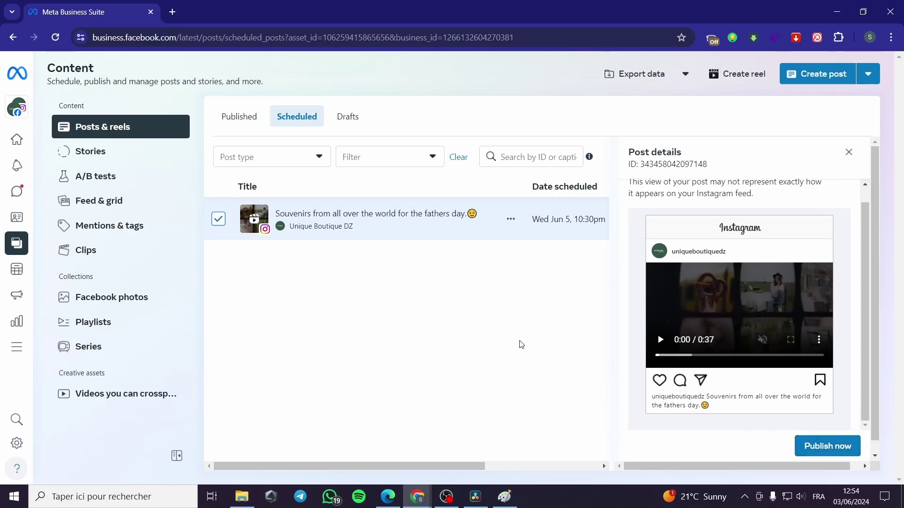
click(847, 152)
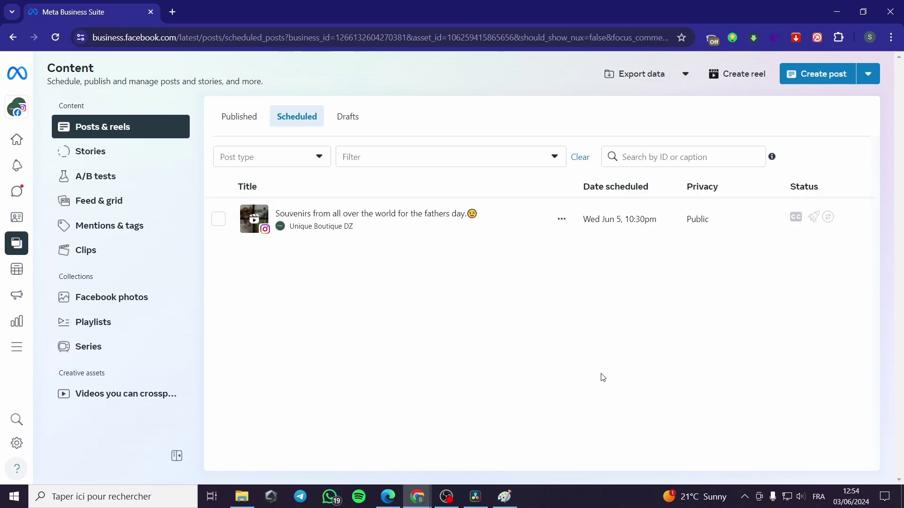